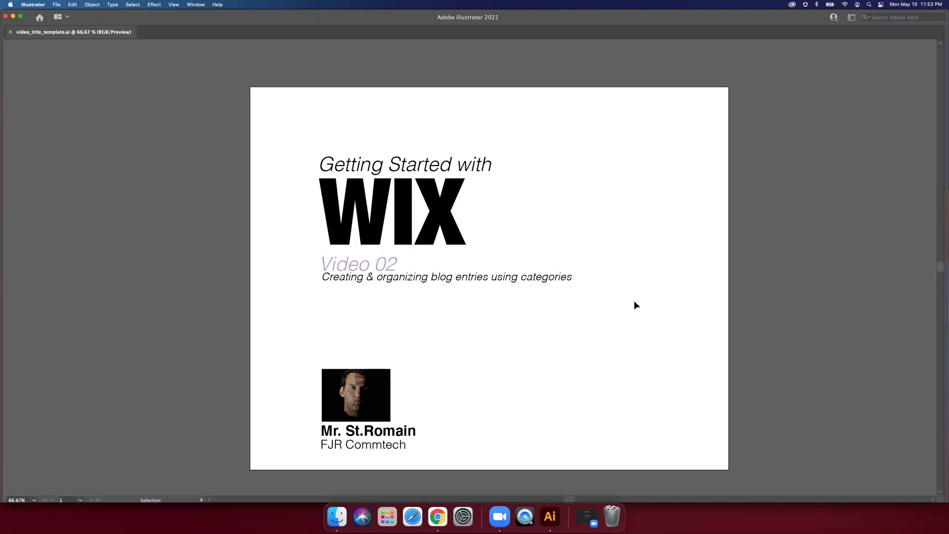
- Switch to Chrome and open the blog's post manager from the Wix site editor
key("super+Tab")
key("super+Tab")
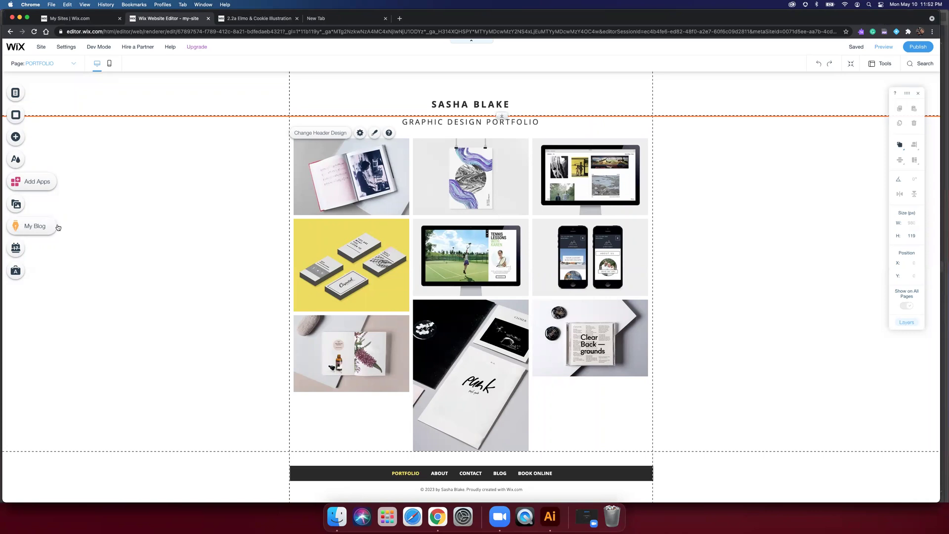
left_click(16, 227)
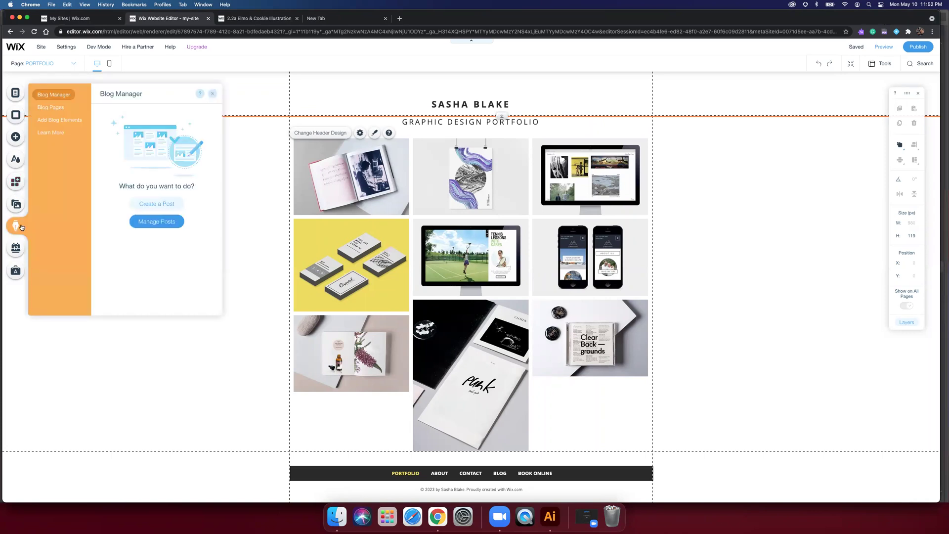
left_click(145, 222)
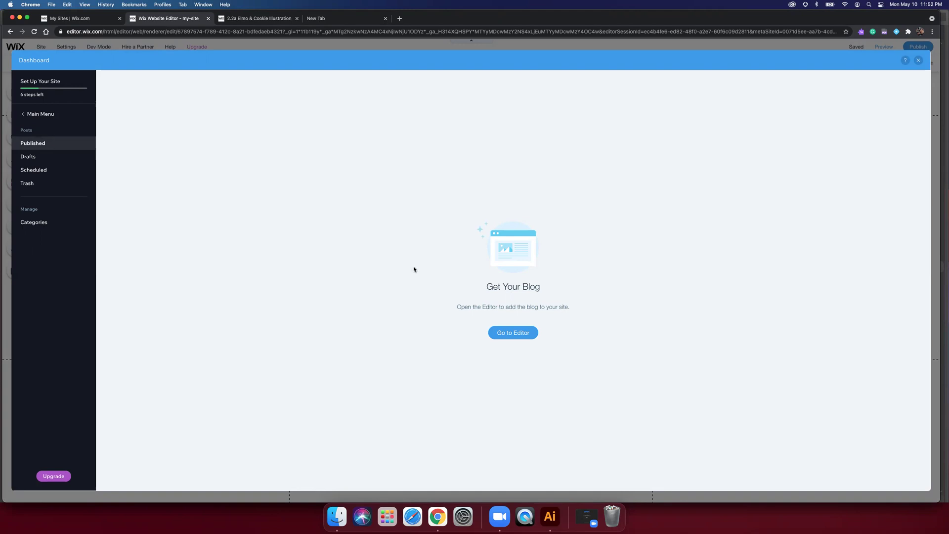
- Go to the editor from the Get Your Blog page and close the extra browser tabs
left_click(512, 333)
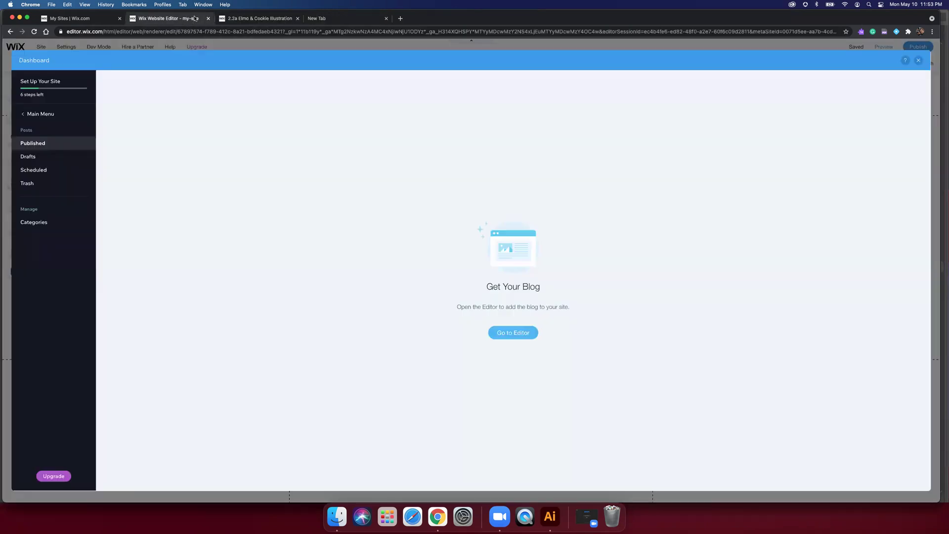
left_click(514, 331)
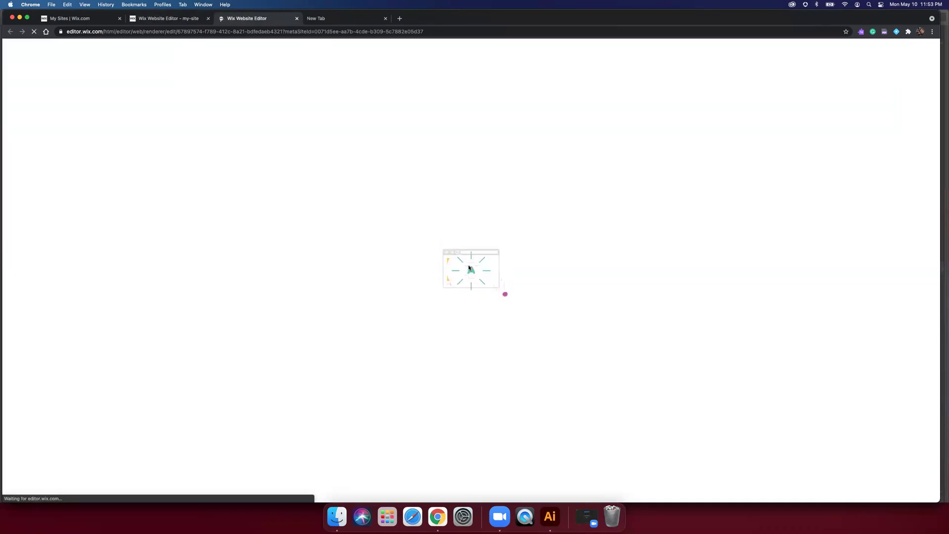
left_click(368, 18)
left_click(386, 19)
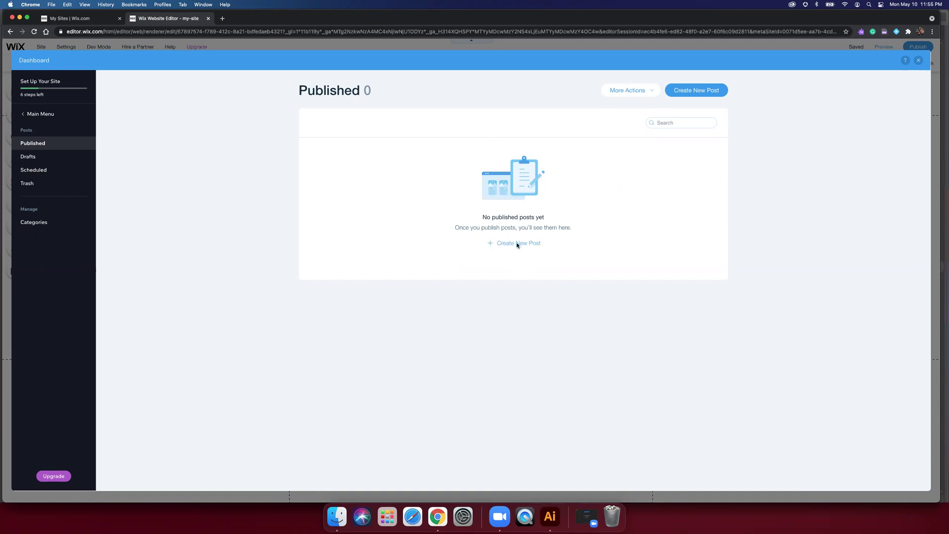
- Create and save a new blog category with the label and title Illustrator
left_click(37, 225)
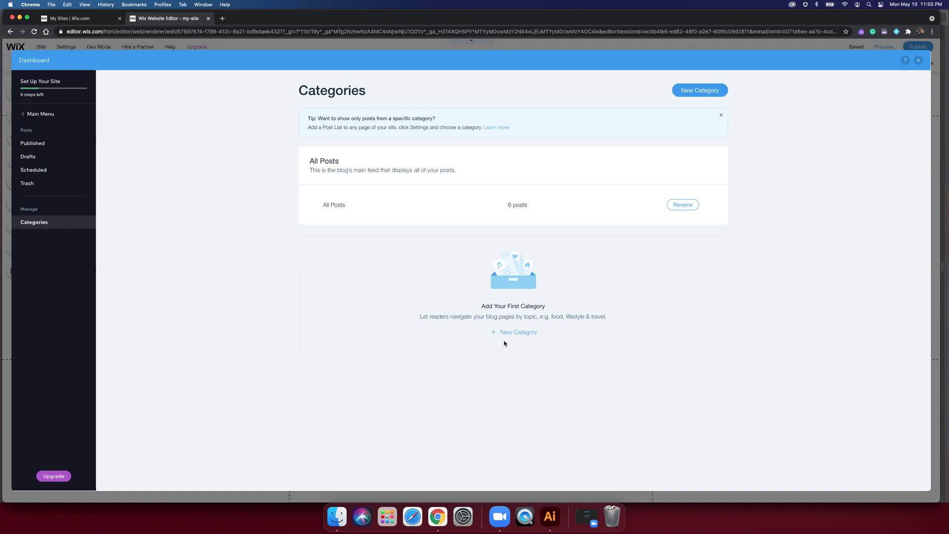
left_click(690, 91)
left_click_drag(414, 173, 229, 169)
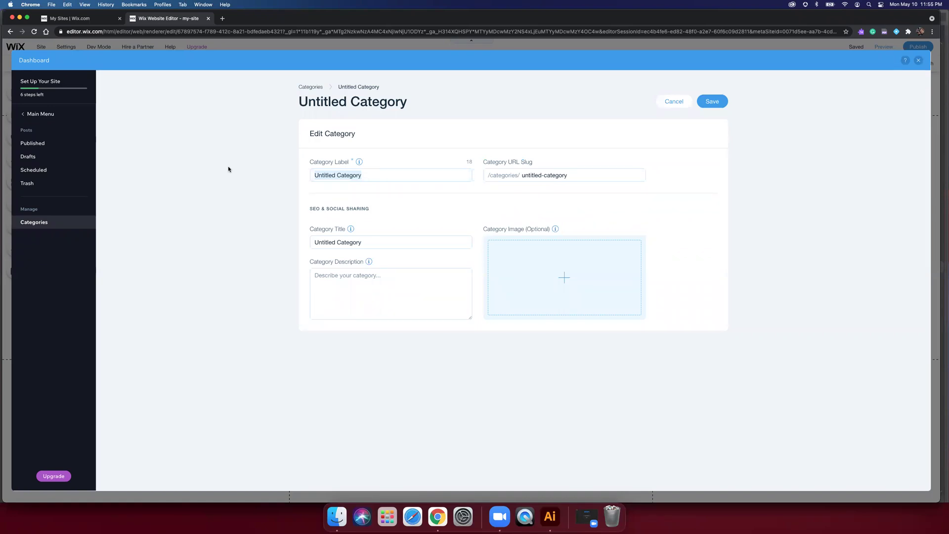
type("Illl")
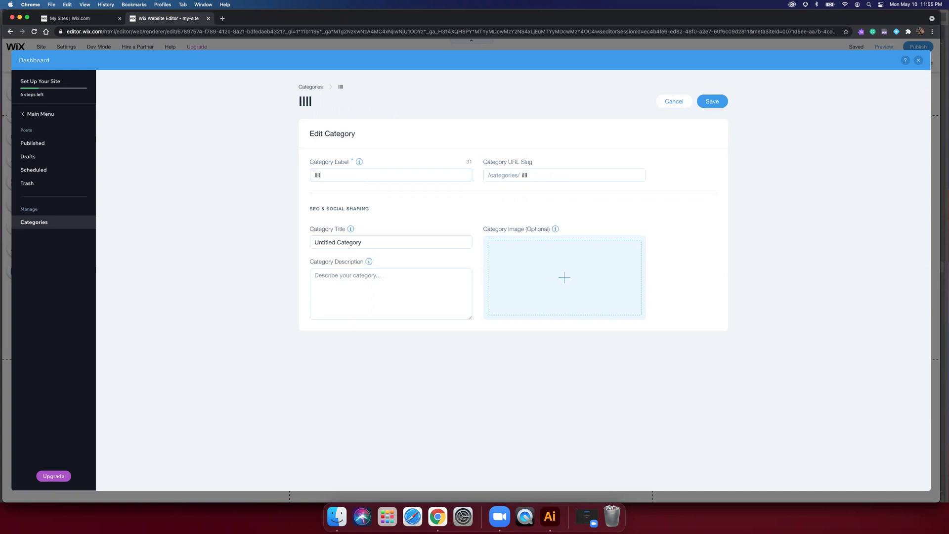
key("BackSpace")
type("usr")
key("BackSpace")
type("trator")
left_click(434, 243)
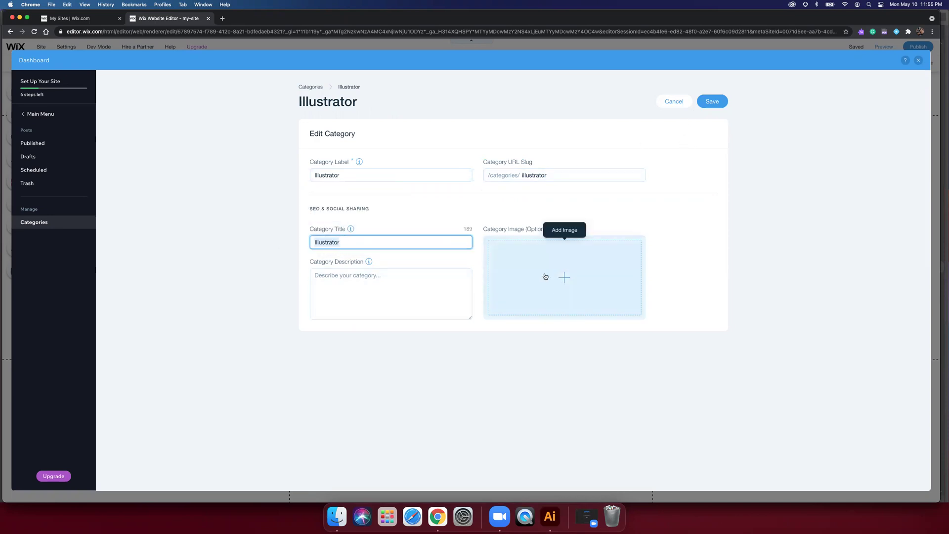
left_click(715, 102)
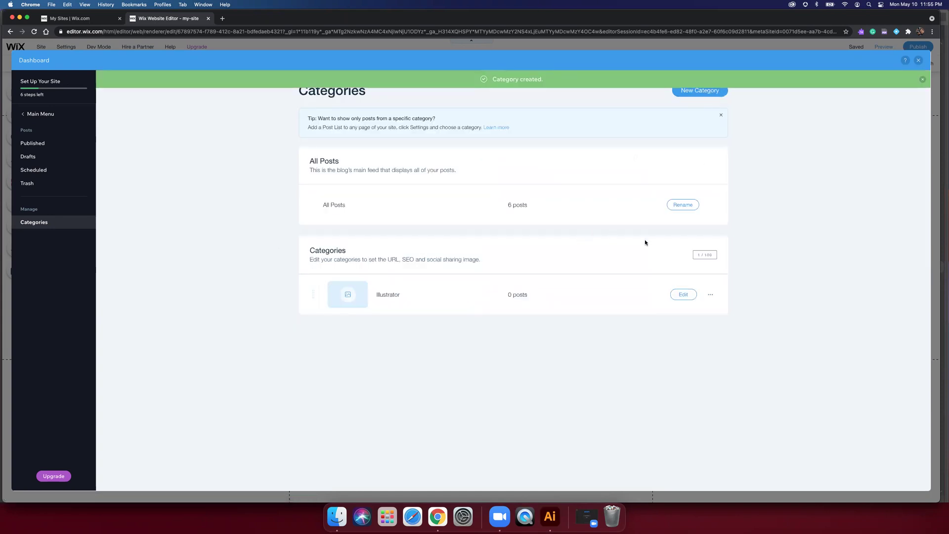
- Create and save a second blog category labelled Photoshop
left_click(699, 92)
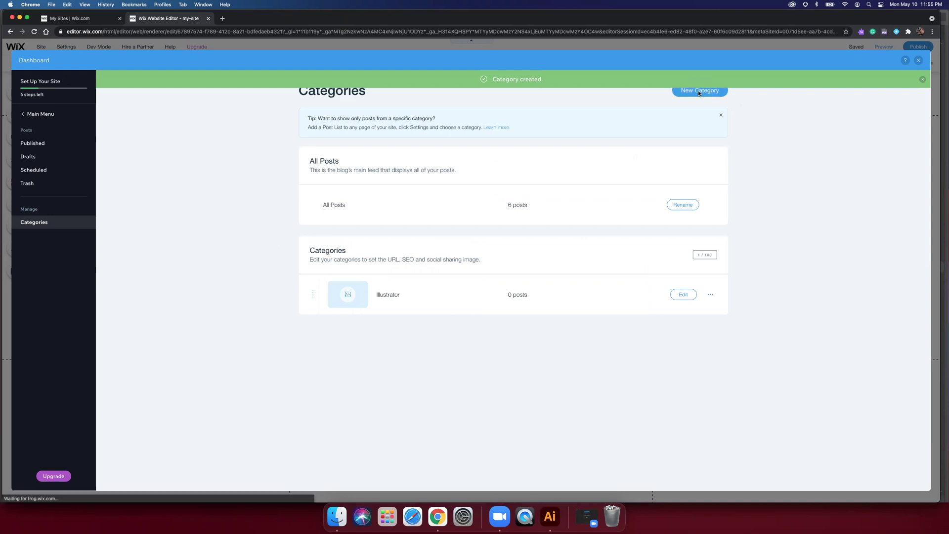
left_click_drag(468, 175, 295, 177)
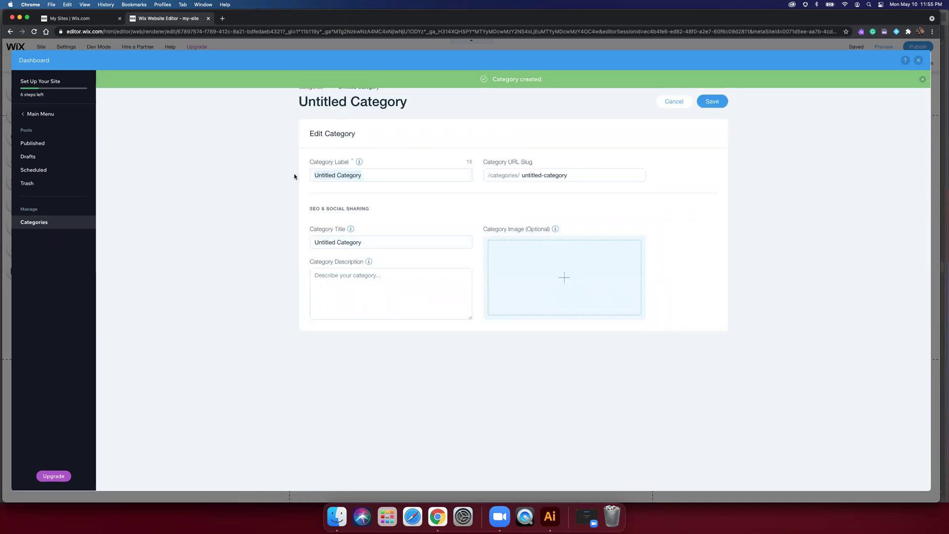
type("Photoshop")
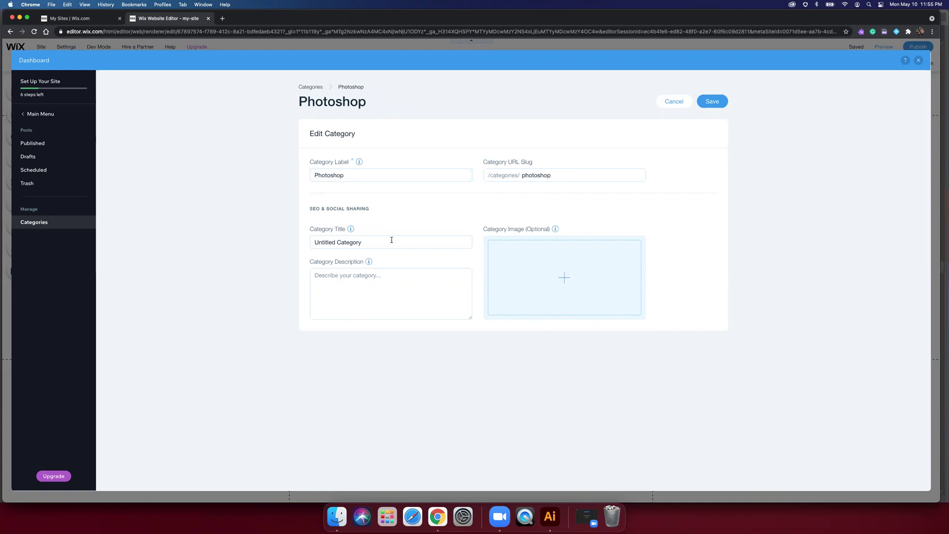
left_click(717, 106)
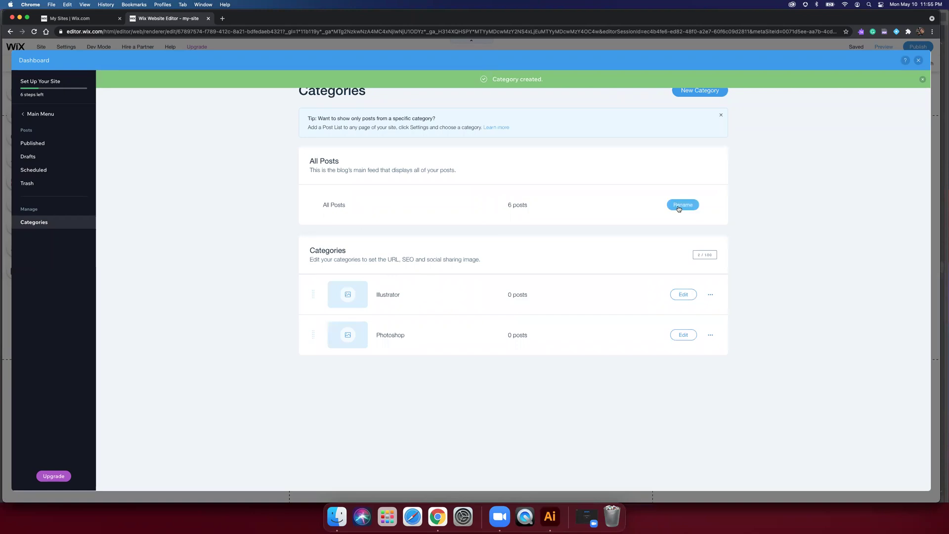
- Create and save a third blog category with both label and title set to Typography
left_click(697, 92)
triple_click(371, 175)
type("Typography")
triple_click(392, 244)
type("Typography")
left_click(711, 105)
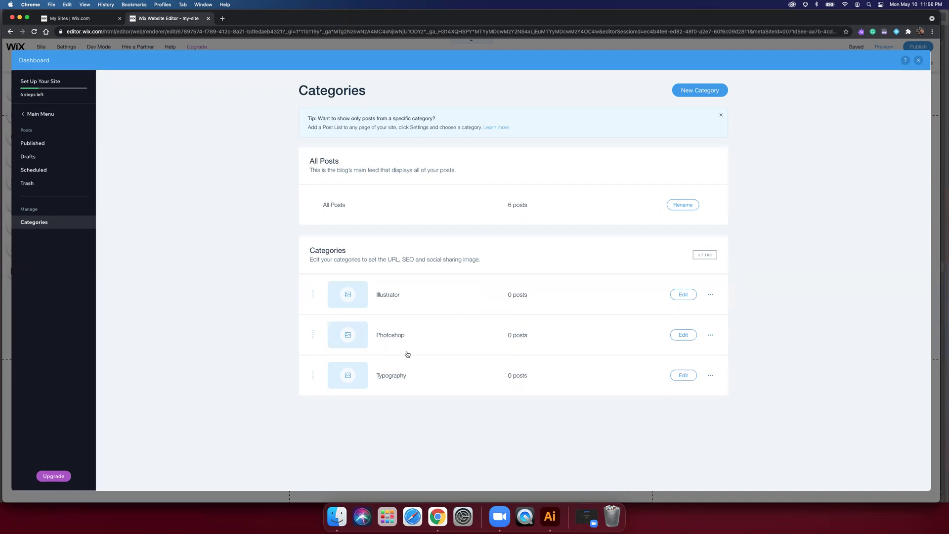
left_click(710, 295)
left_click(760, 294)
- Return to the blog's published posts and start a new post titled "Illustration #3: Grover"
left_click(49, 115)
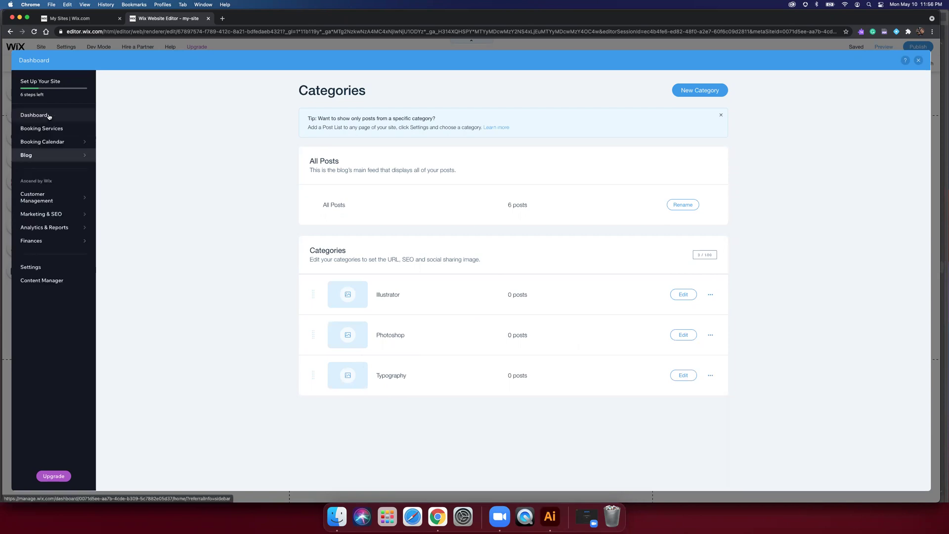
left_click(32, 157)
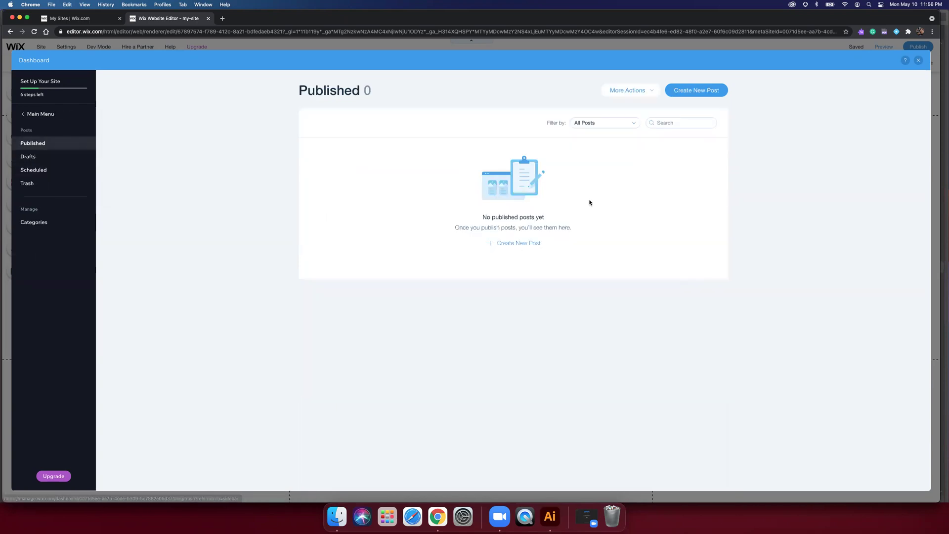
left_click(520, 244)
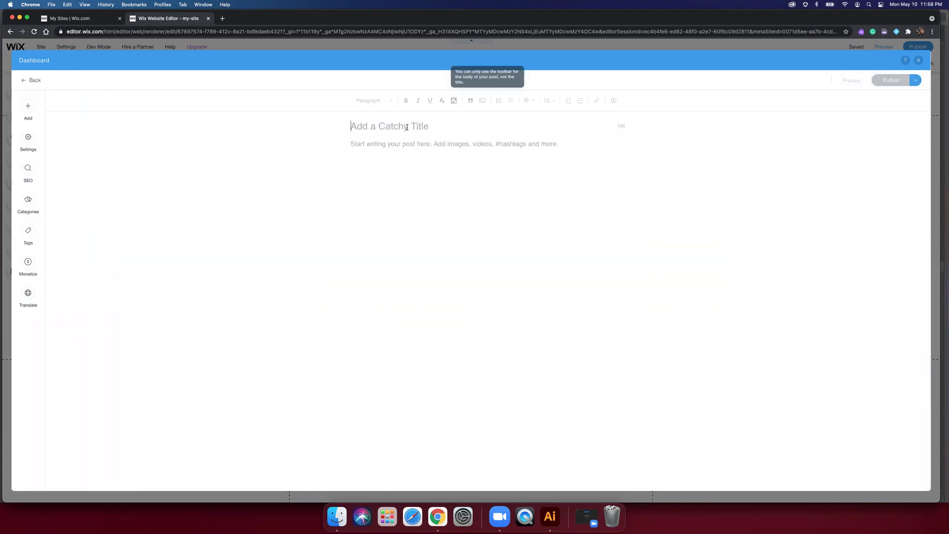
type("Illust")
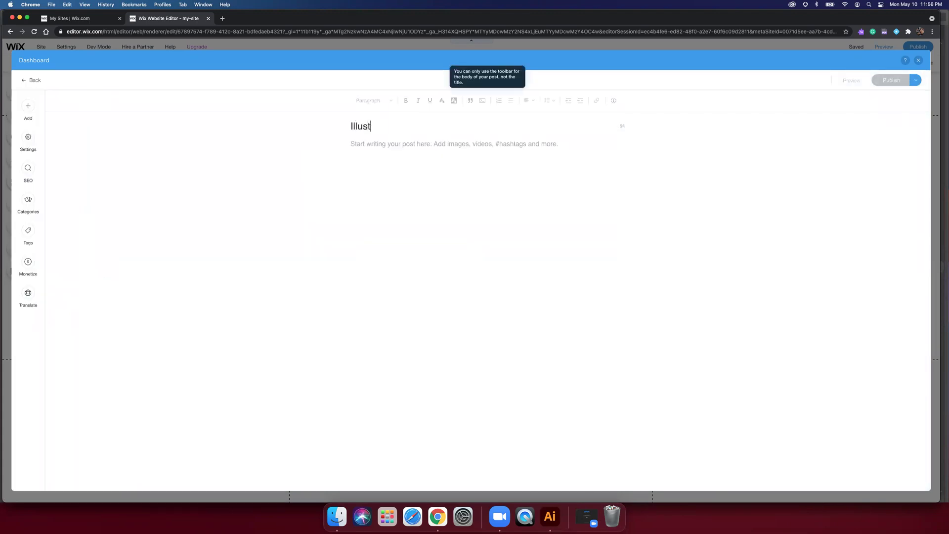
type("ration #3: Grover")
- Write the post's body text: "A short intro here with some details about the process."
left_click(442, 142)
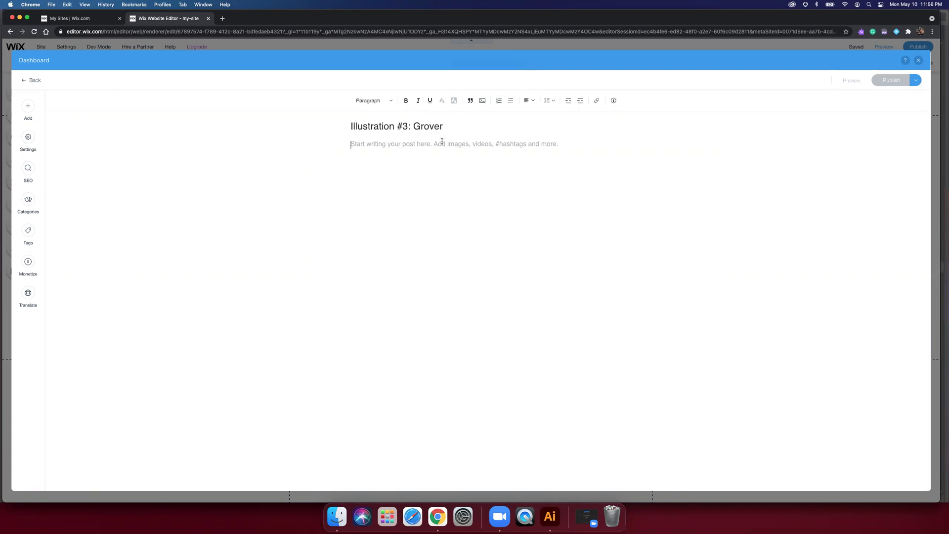
type("A short in")
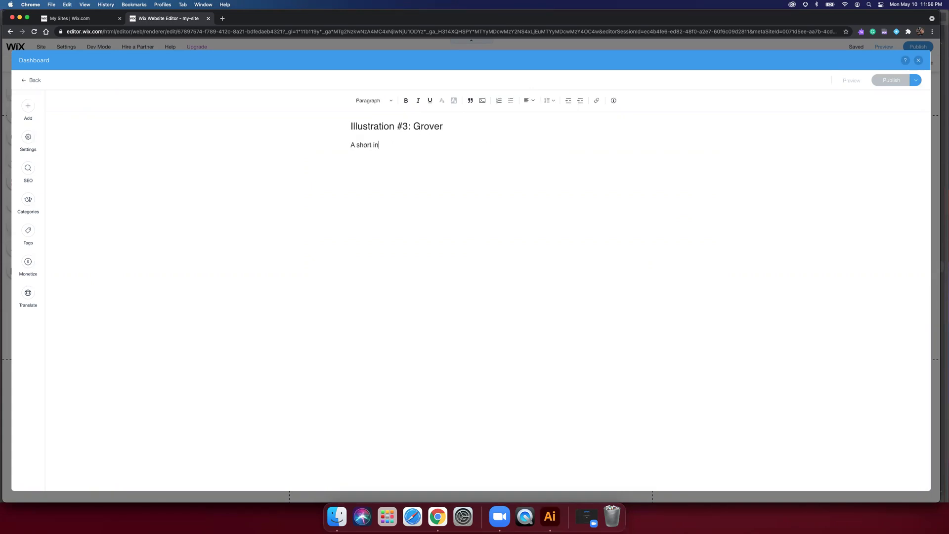
type("tro here with asomwe")
key("BackSpace")
key("BackSpace")
key("BackSpace")
key("BackSpace")
key("BackSpace")
key("BackSpace")
type("some deta")
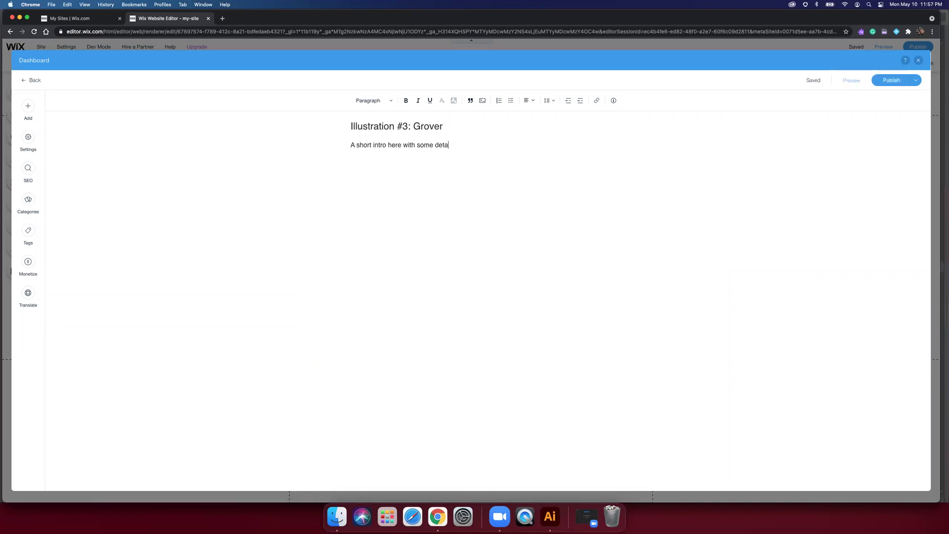
type("o;l")
key("BackSpace")
key("BackSpace")
key("BackSpace")
key("BackSpace")
type("ails about the proc")
- Insert grover_advanced.png from the site files below the intro and shrink it to less than half its width
left_click(27, 109)
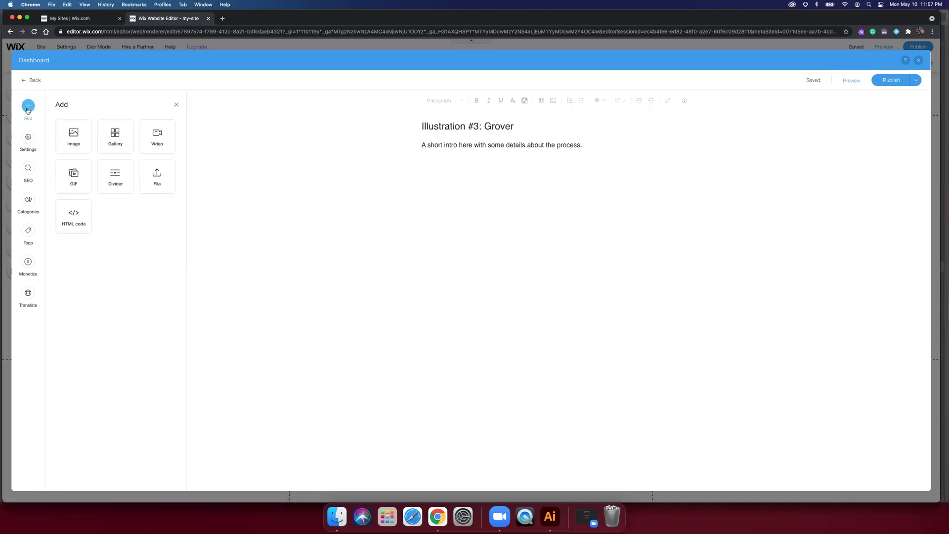
left_click(72, 138)
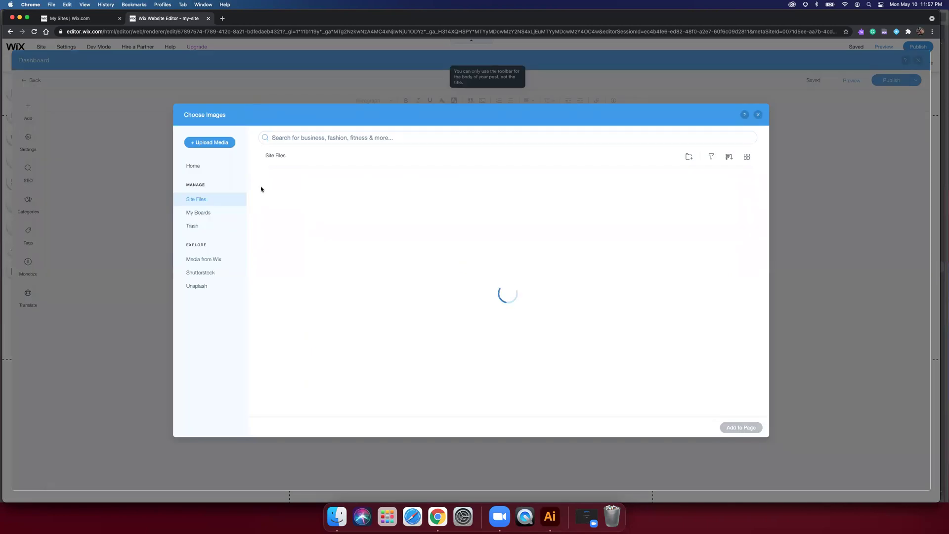
left_click(290, 208)
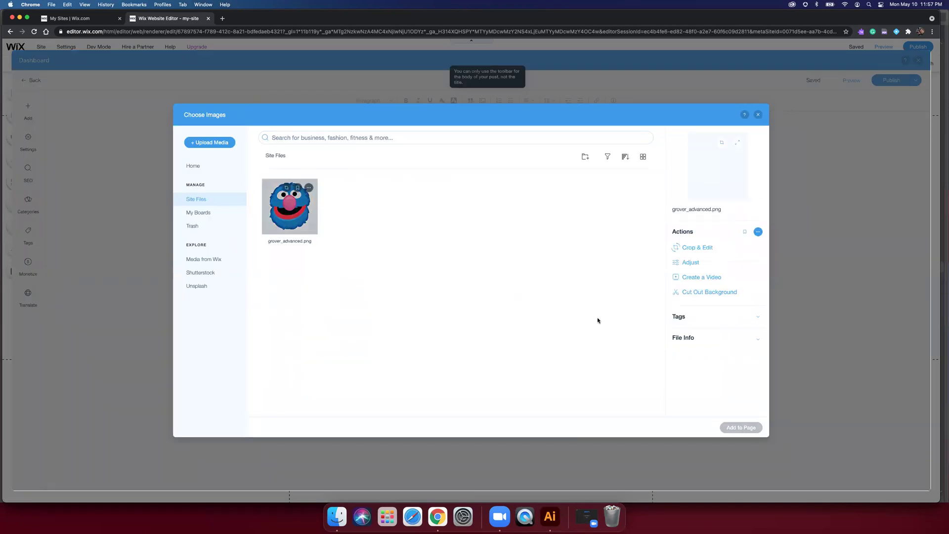
left_click(740, 427)
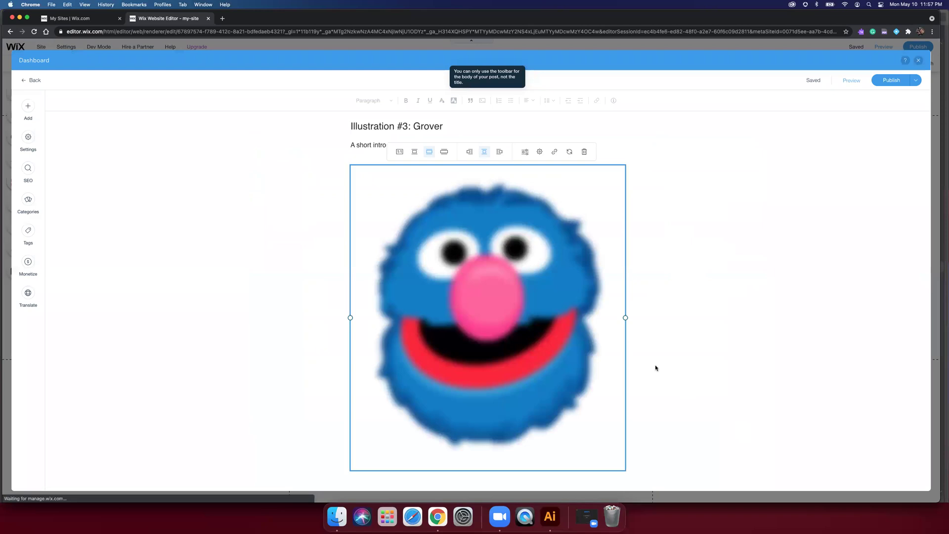
left_click_drag(626, 318, 547, 319)
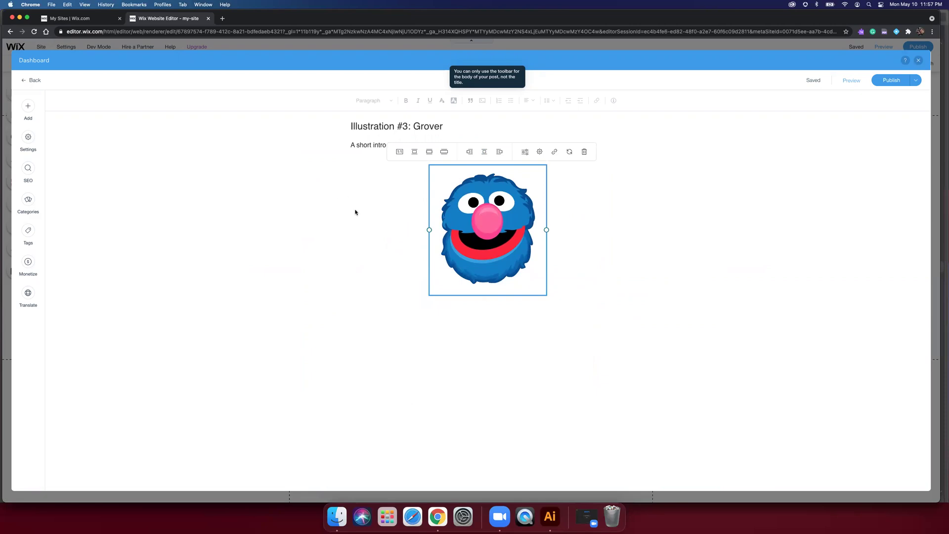
left_click(351, 145)
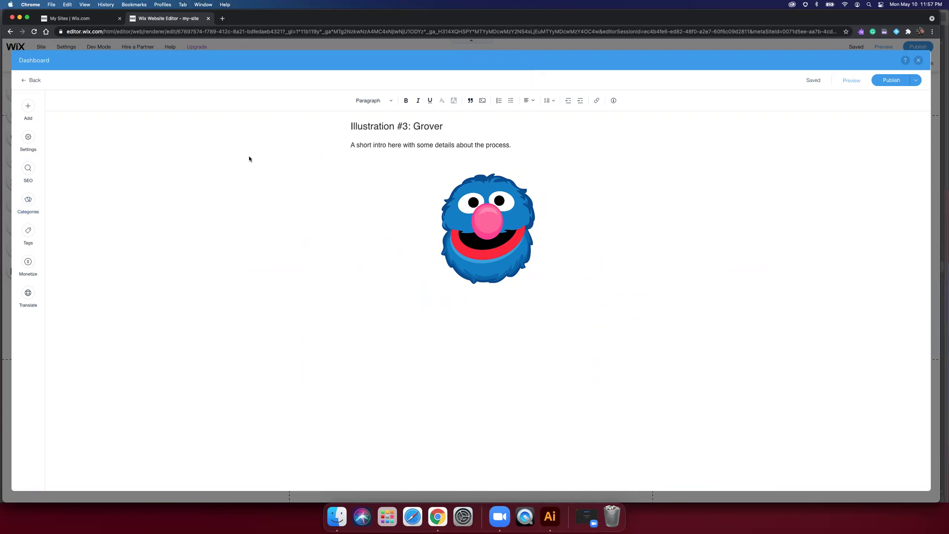
- Assign the post to the Illustrator category and publish it
left_click(27, 199)
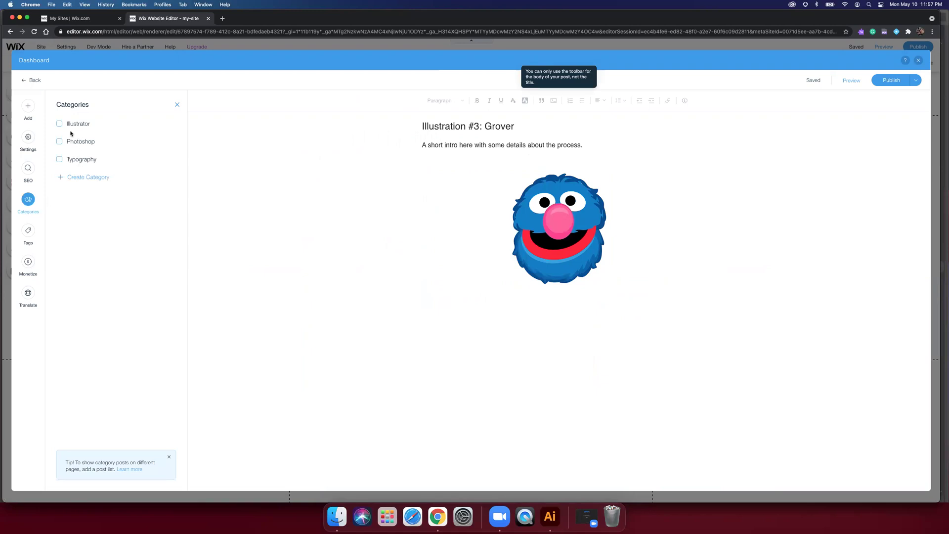
left_click(59, 124)
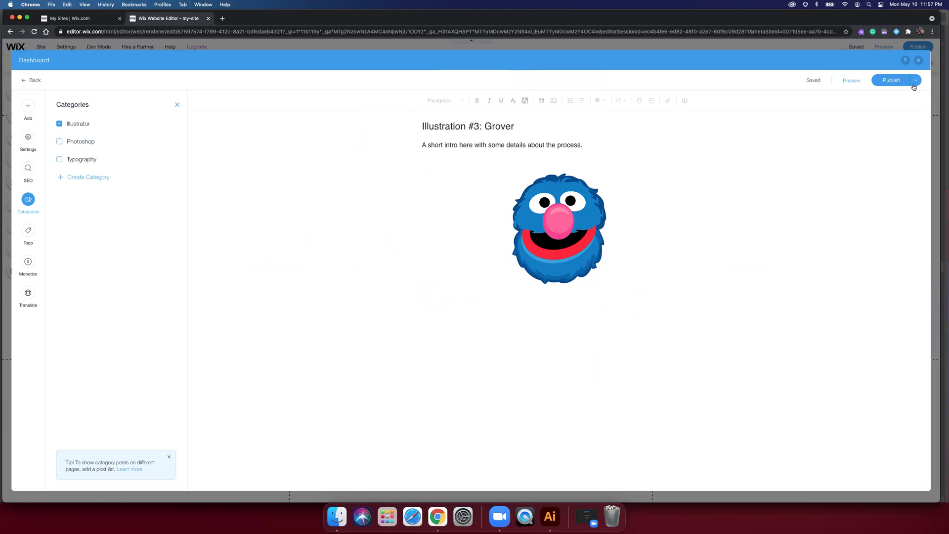
left_click(895, 81)
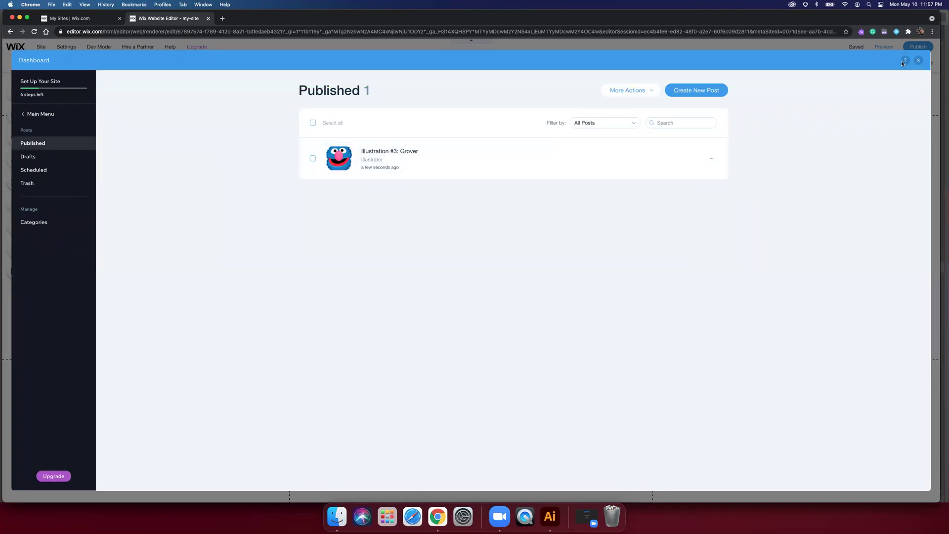
- Close the dashboard, publish the whole site and open the live site
left_click(918, 59)
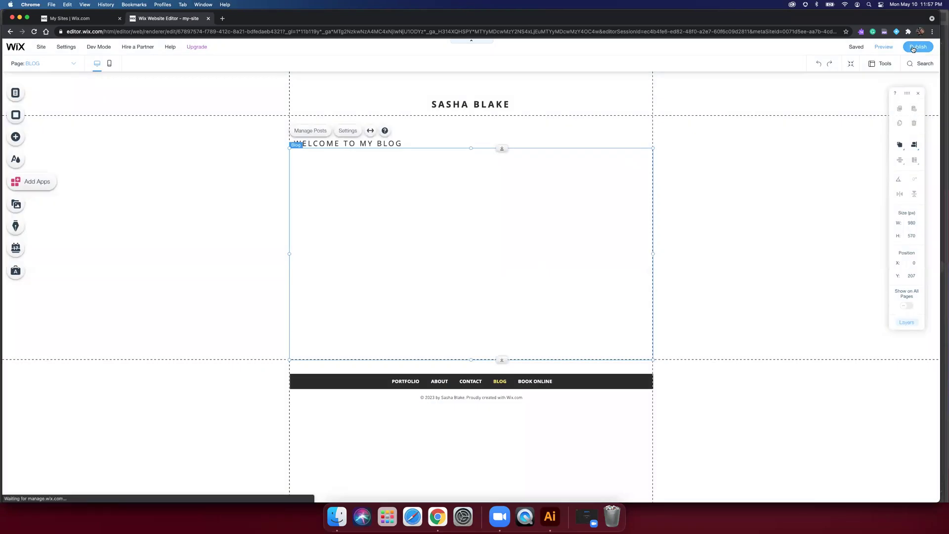
left_click(922, 47)
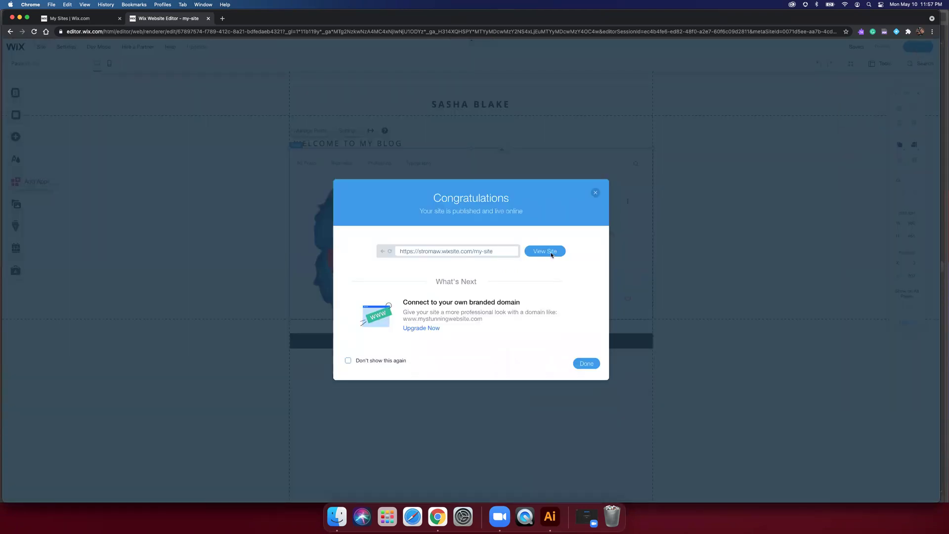
left_click(552, 253)
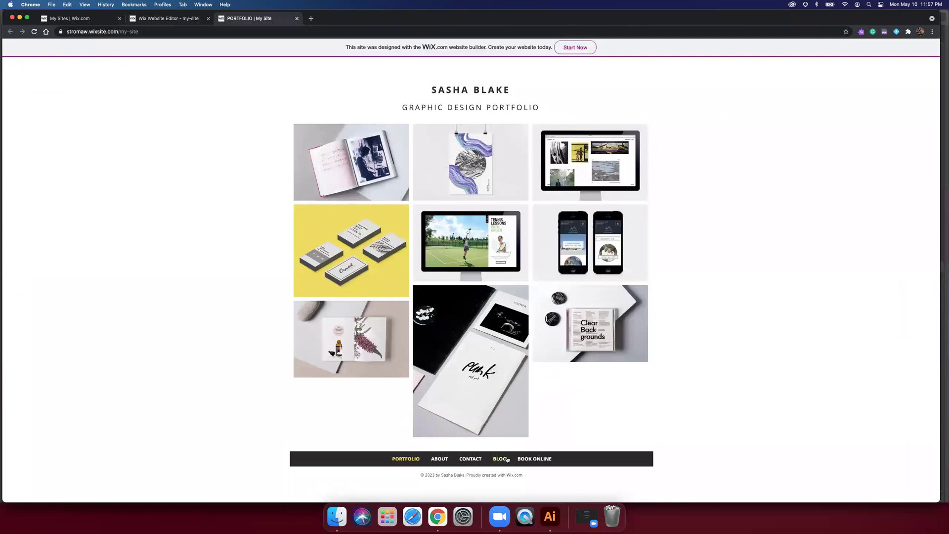
- Open the live site's Blog page and check the Photoshop, Typography, Illustrator and All Posts listings in turn
left_click(506, 458)
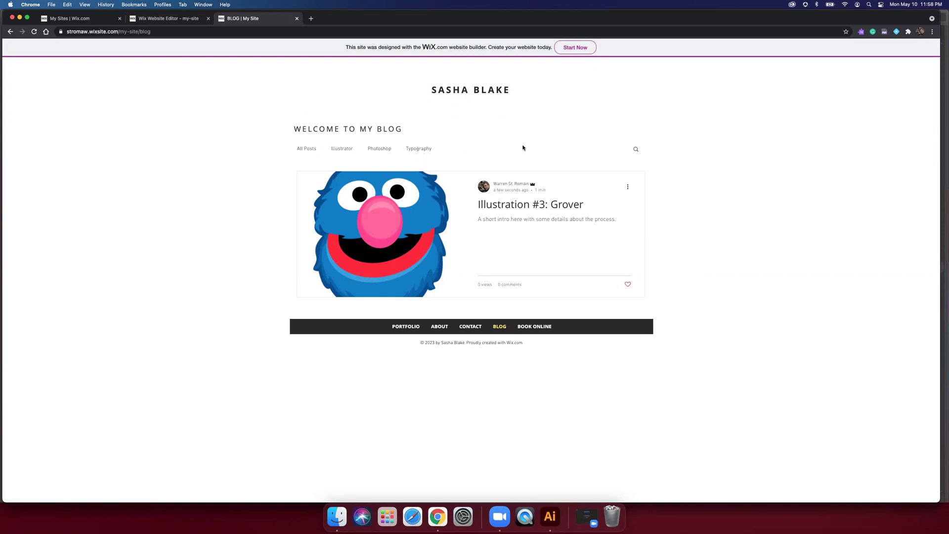
left_click(382, 152)
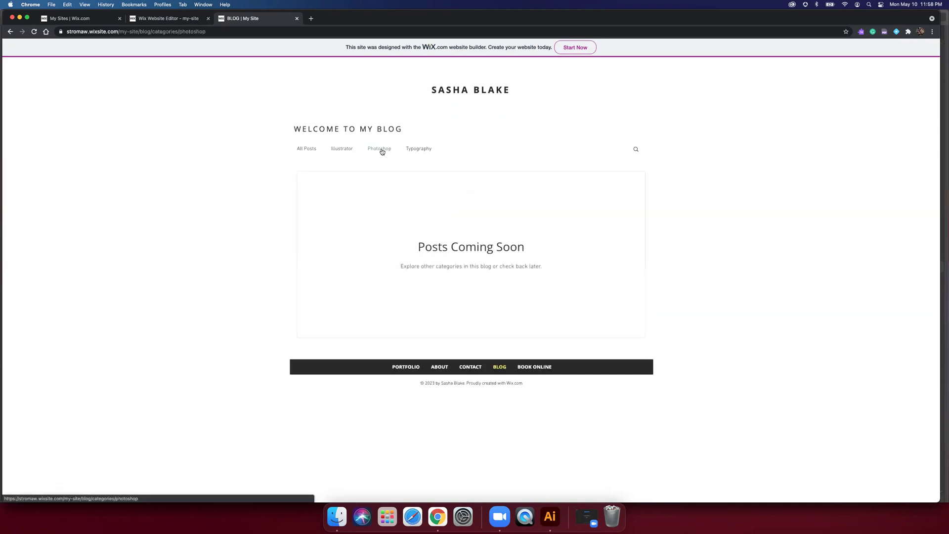
left_click(413, 150)
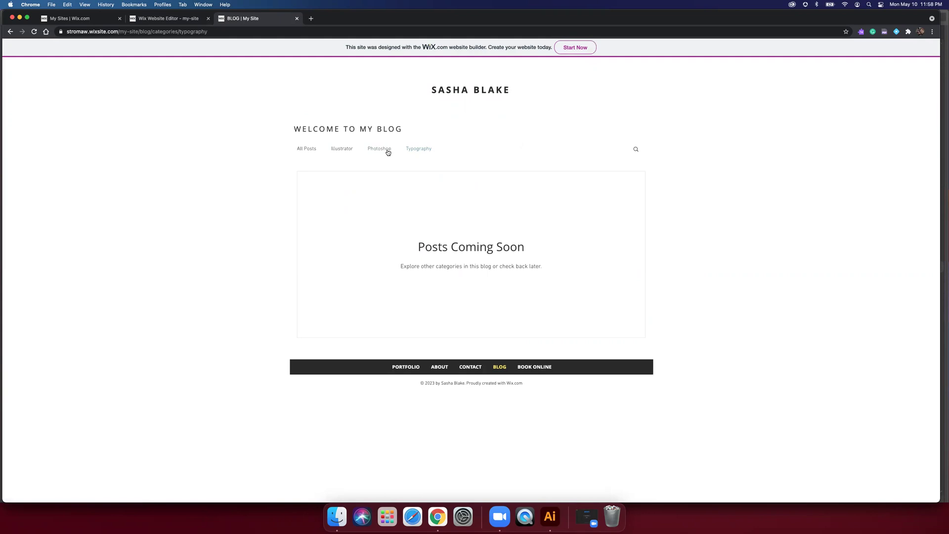
left_click(346, 149)
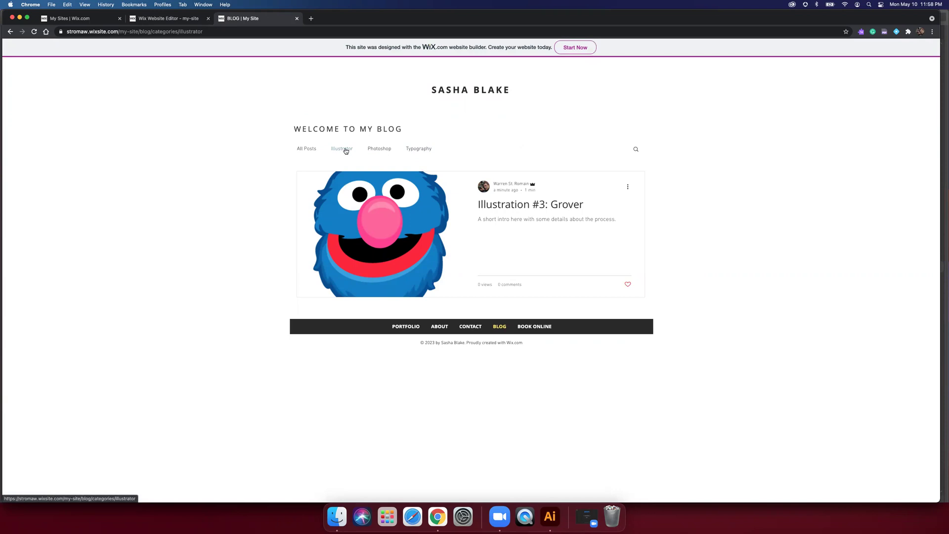
left_click(307, 149)
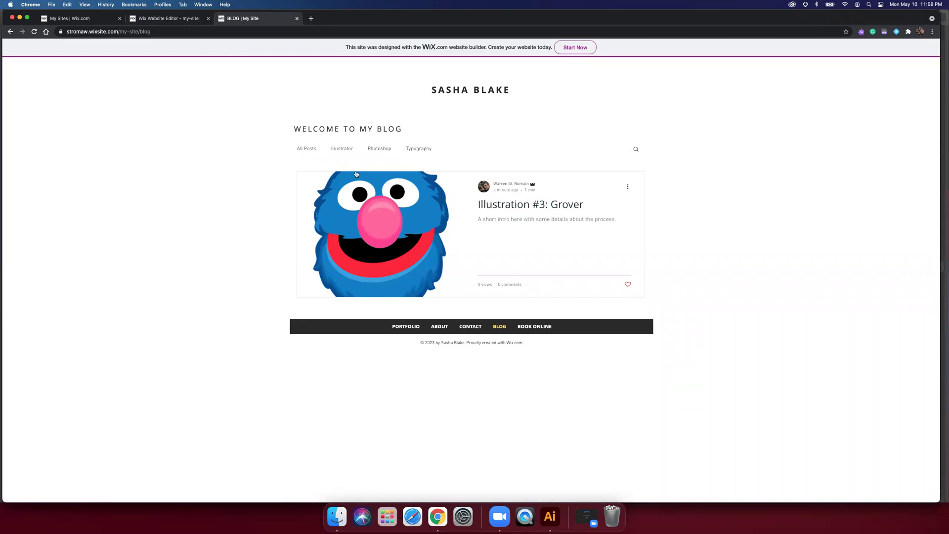
- Return to the Wix Website Editor and dismiss the site-published message
left_click(179, 19)
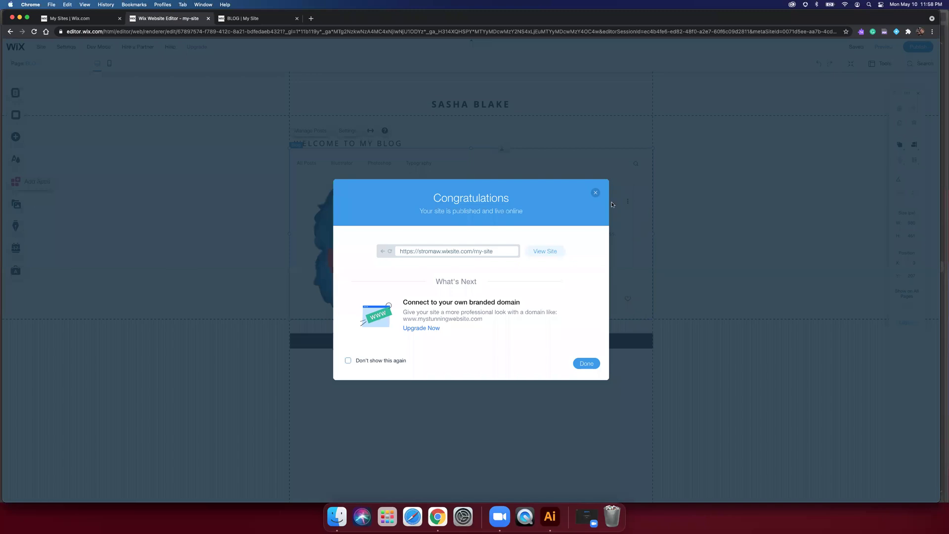
left_click(595, 194)
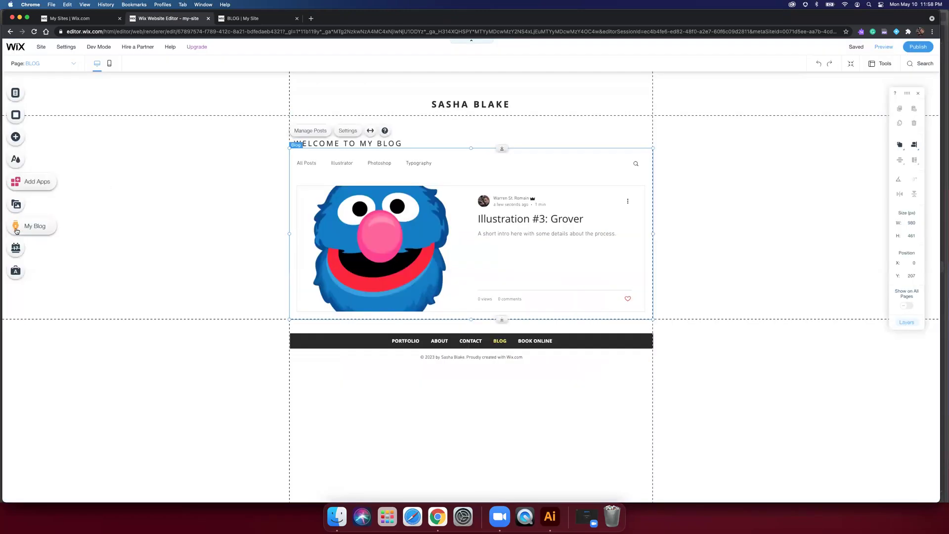